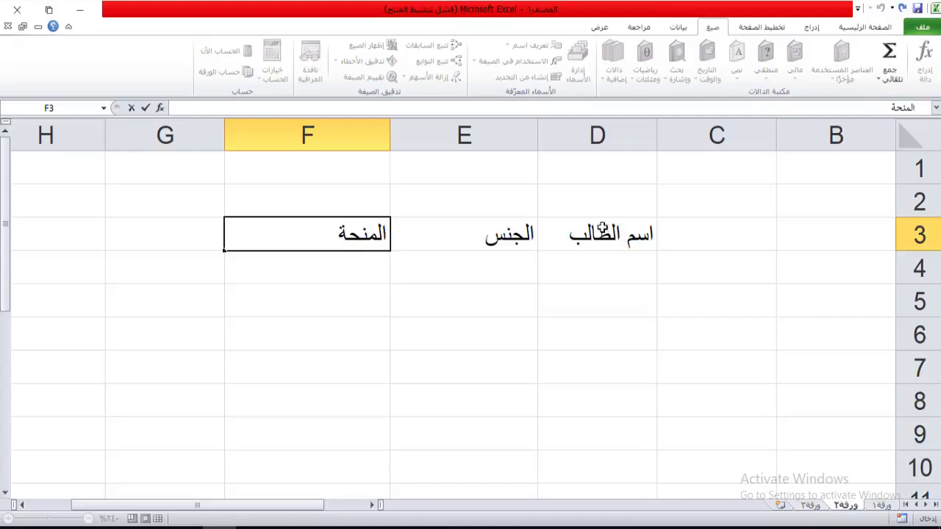
# - Enter the first two students' names in cells D4 and D5, removing the stray extra letter from the second
pyautogui.write('علي')
pyautogui.press('Return')
pyautogui.write('محمدج')
pyautogui.press('Return')
pyautogui.doubleClick(613, 295)
pyautogui.press('BackSpace')
pyautogui.press('Return')
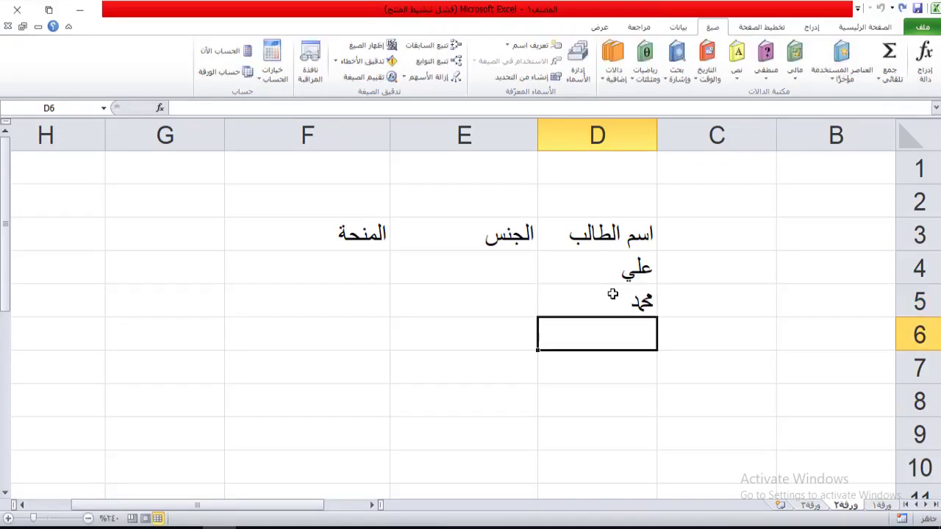
# - Enter the remaining four students' names in cells D6 to D9 of the student name column
pyautogui.write('باسم')
pyautogui.press('Return')
pyautogui.write('فاطمة')
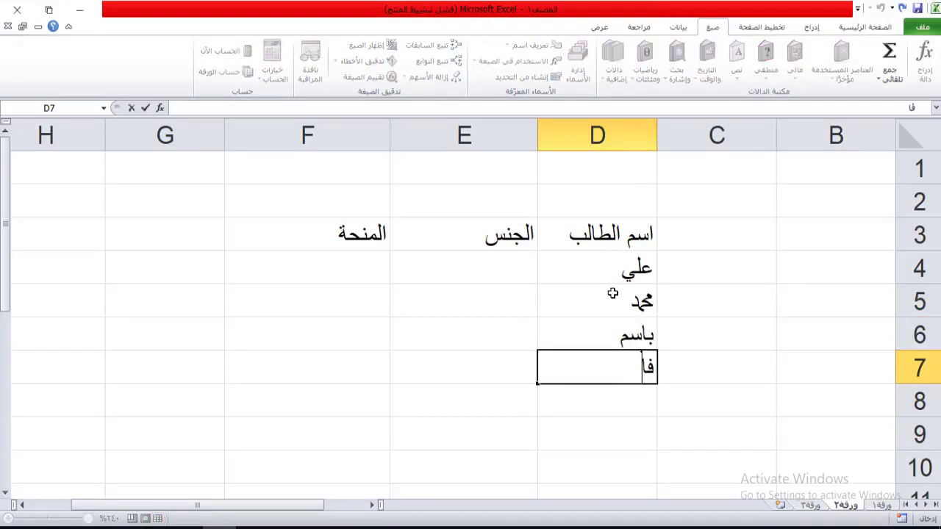
pyautogui.press('Return')
pyautogui.write('زينب')
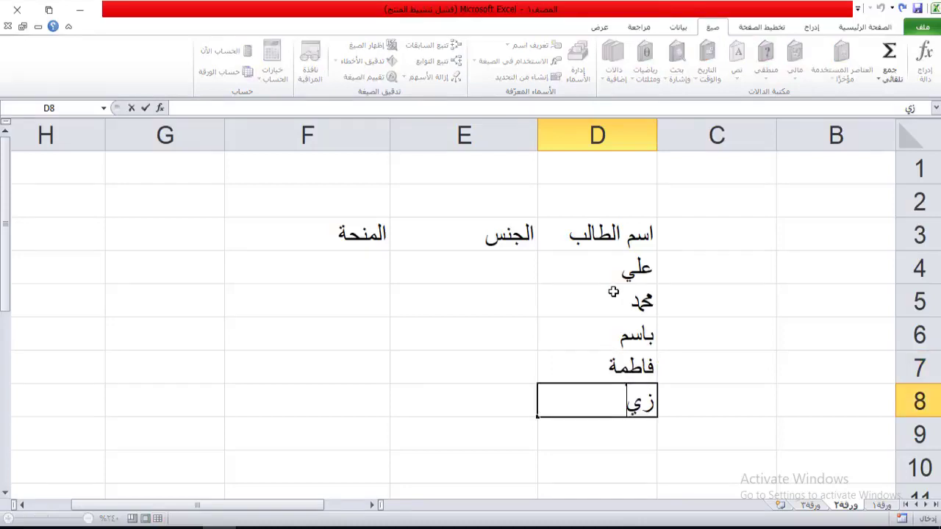
pyautogui.press('Return')
pyautogui.write('كاظم')
pyautogui.press('Return')
# - Fill the gender column with ذكر in E4 to E6 and E9, and انثى in E7 and E8
pyautogui.click(475, 261)
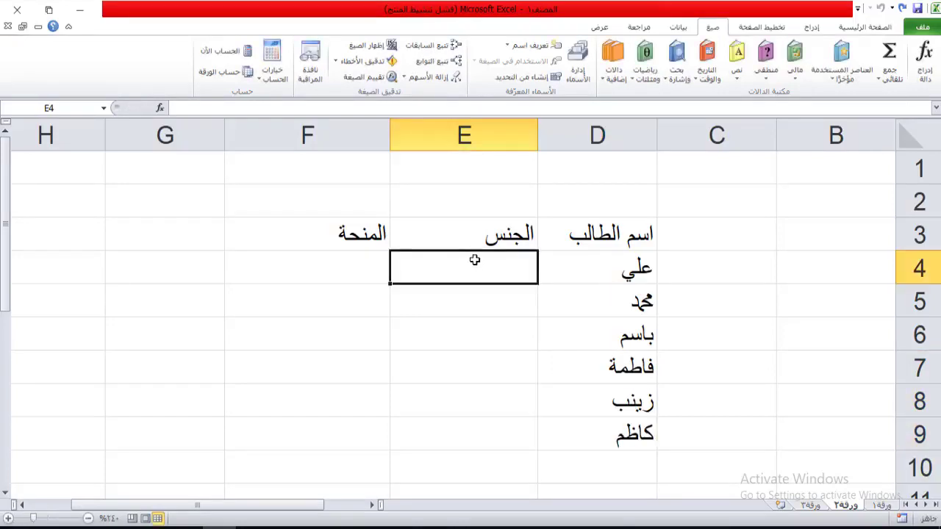
pyautogui.write('ذكر')
pyautogui.press('Return')
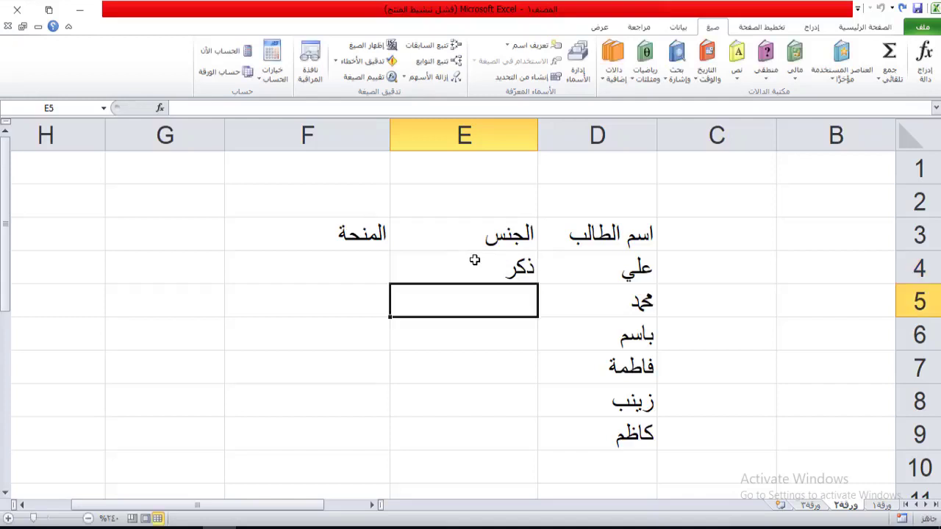
pyautogui.write('ذكر')
pyautogui.press('Return')
pyautogui.write('ذكر')
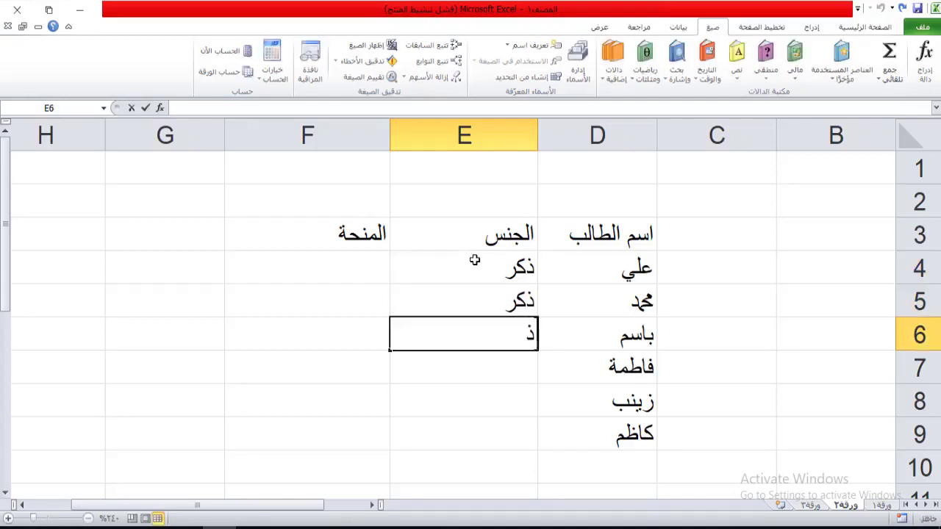
pyautogui.press('Return')
pyautogui.write('انثى')
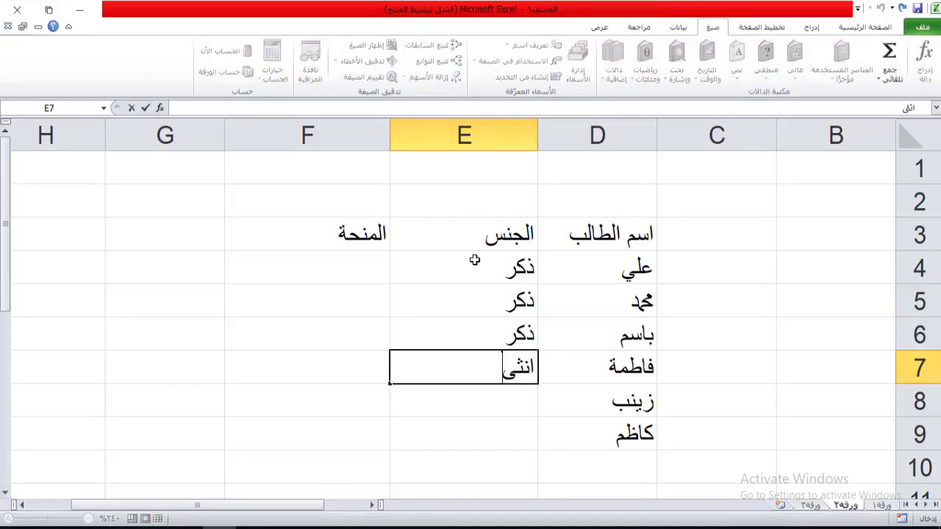
pyautogui.press('Return')
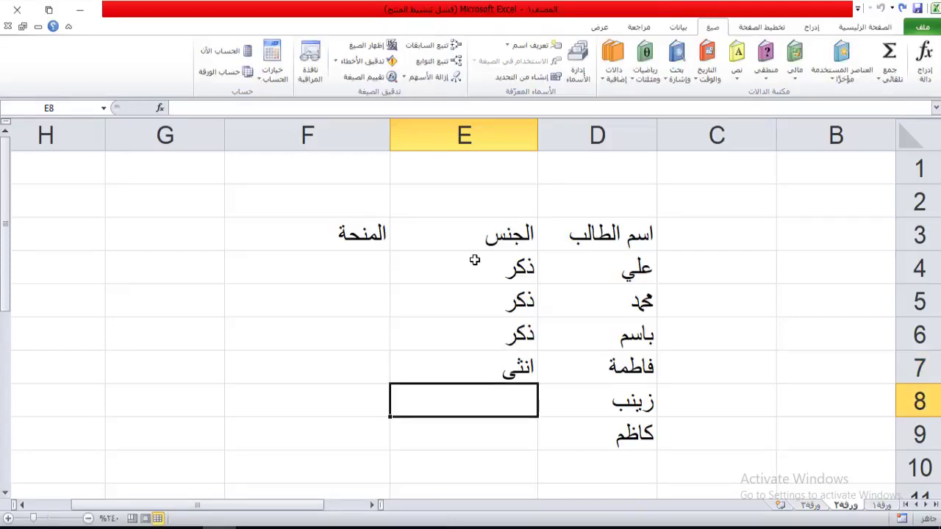
pyautogui.write('انثى')
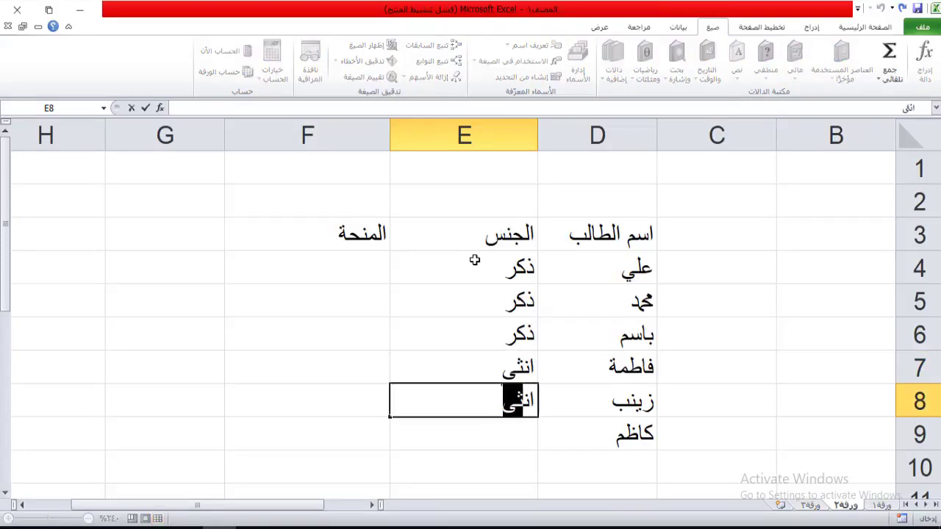
pyautogui.press('Return')
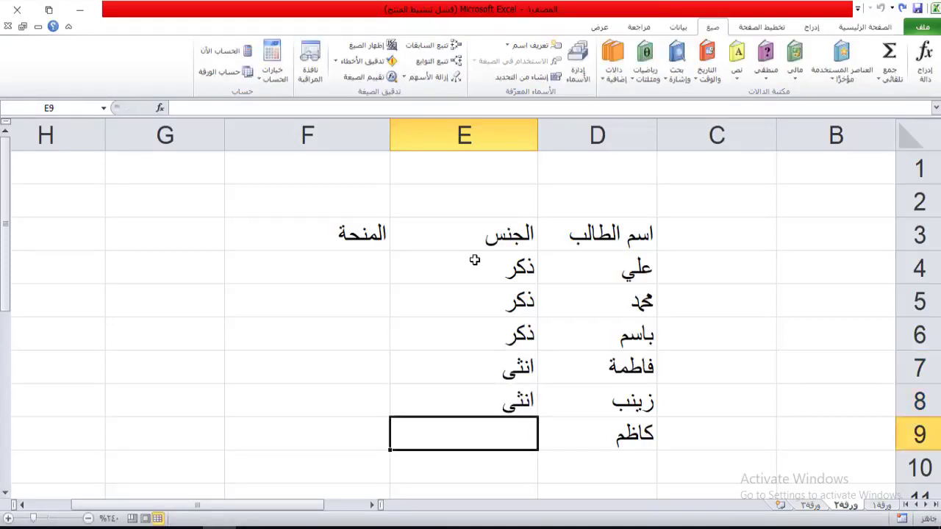
pyautogui.write('ذ')
pyautogui.press('Return')
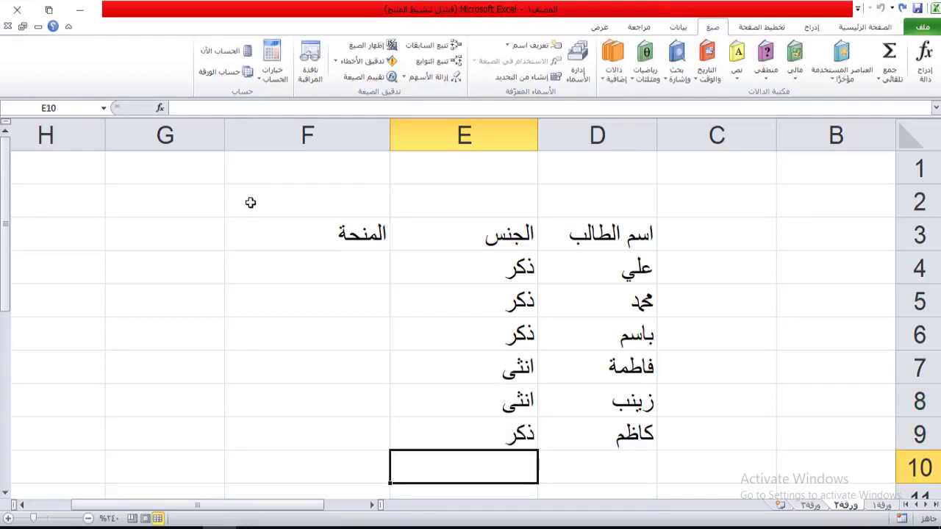
# - Try an IF function in F4 with the unquoted logical test E4=ذكر
pyautogui.click(330, 253)
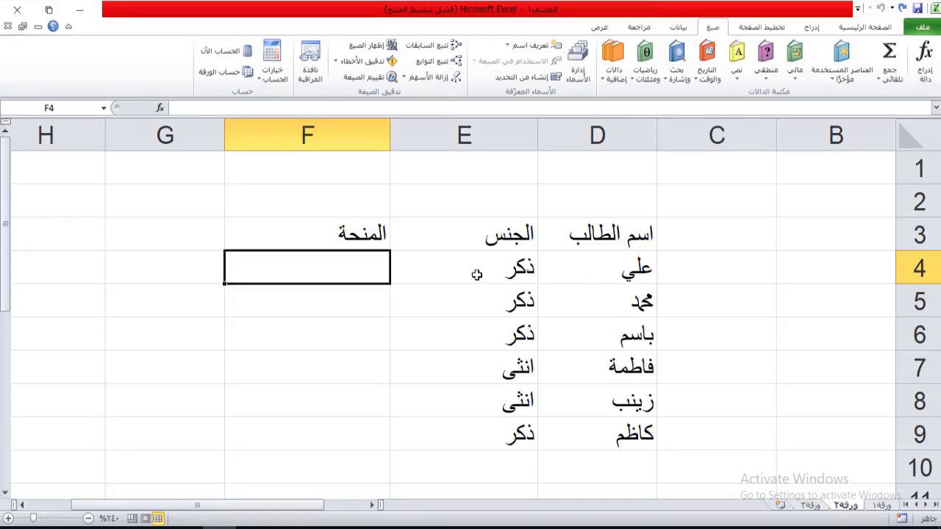
pyautogui.click(766, 70)
pyautogui.click(752, 129)
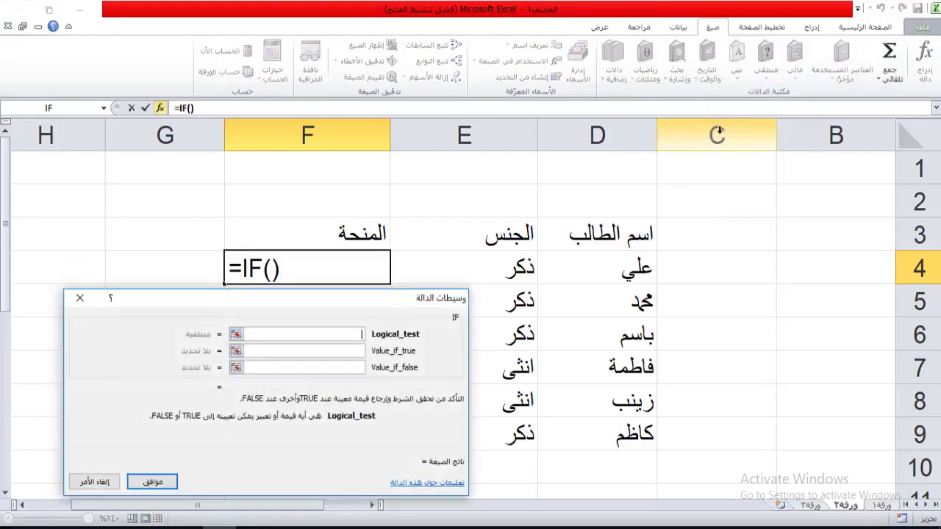
pyautogui.click(345, 350)
pyautogui.click(344, 366)
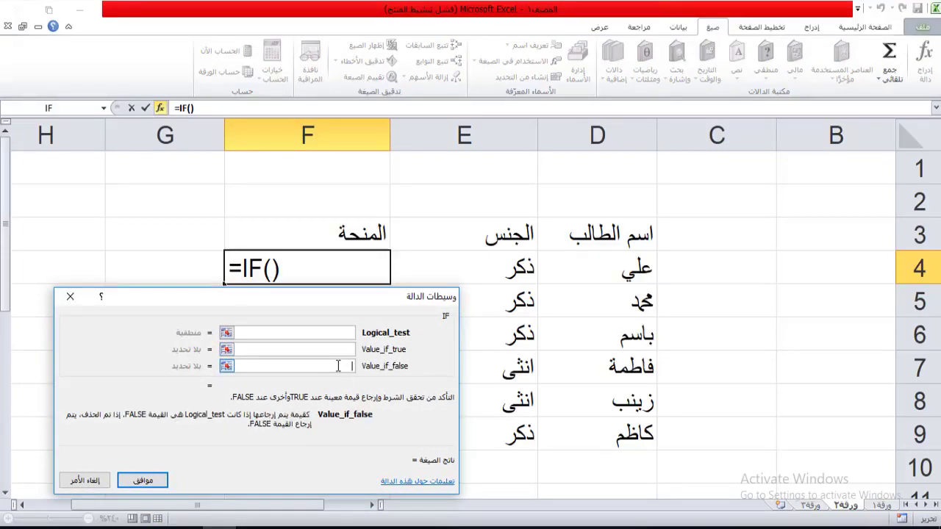
pyautogui.click(336, 333)
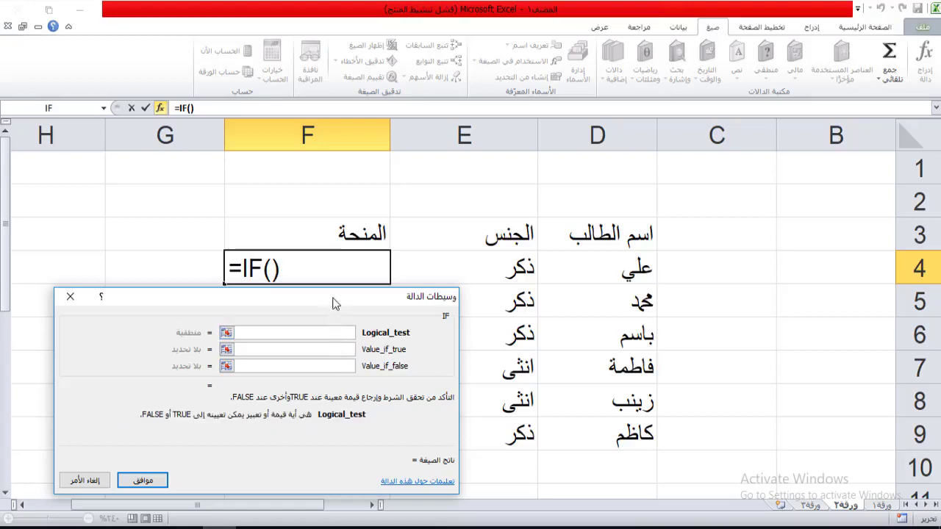
pyautogui.click(500, 271)
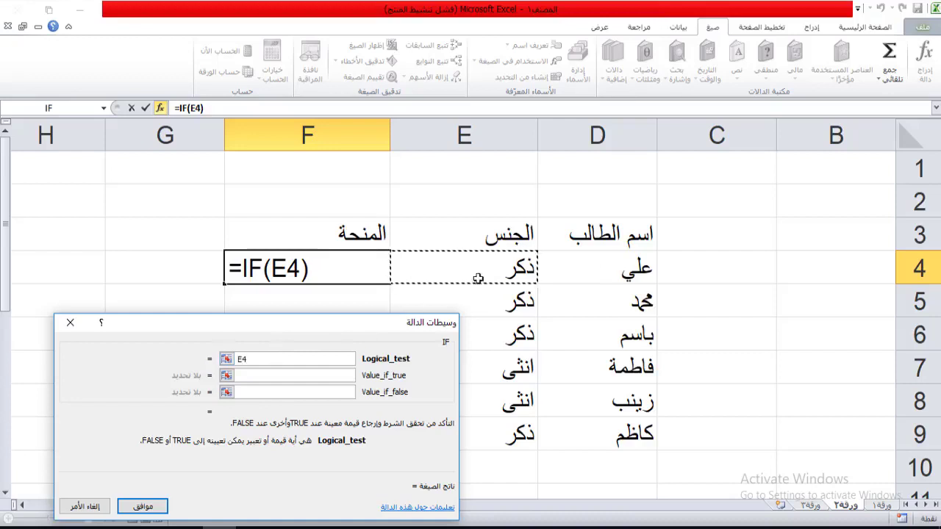
pyautogui.write('=')
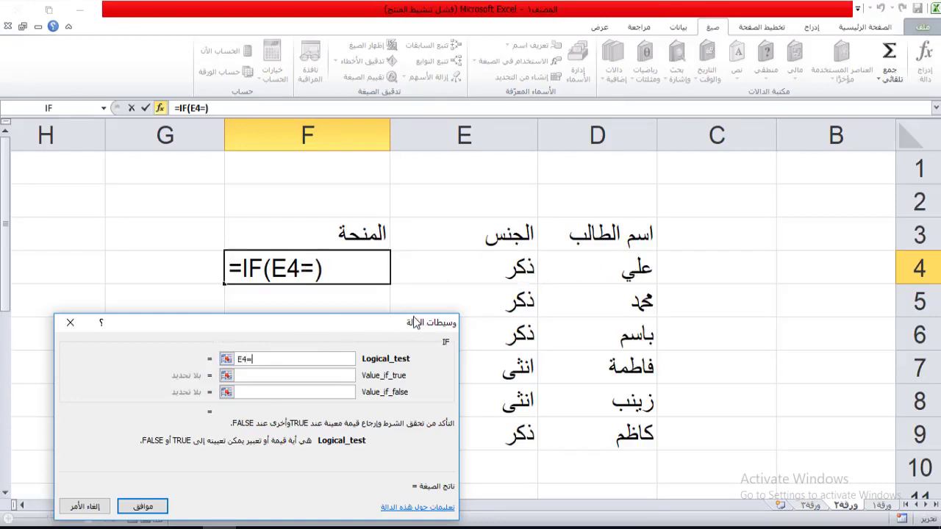
pyautogui.write('ذكر')
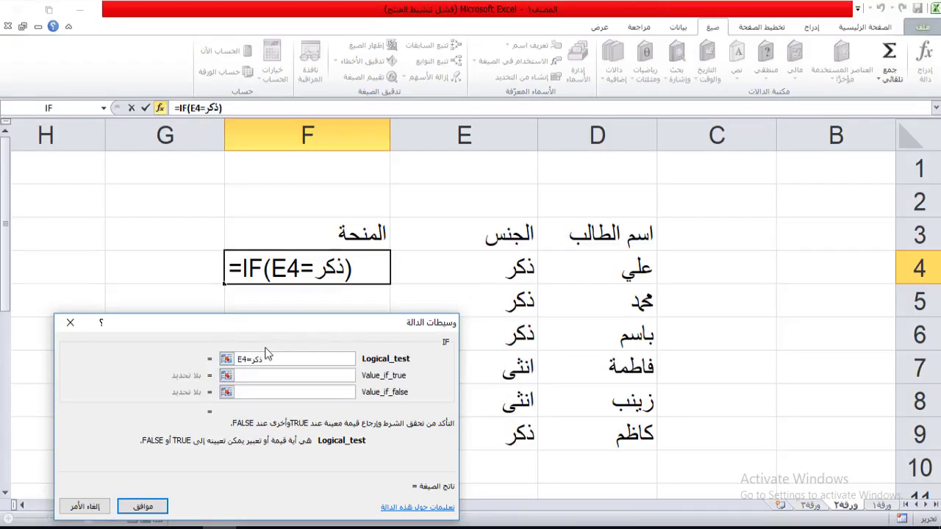
# - Set the IF function's true value to بدلة رجالية and its false value to بدلة نسائية
pyautogui.click(267, 377)
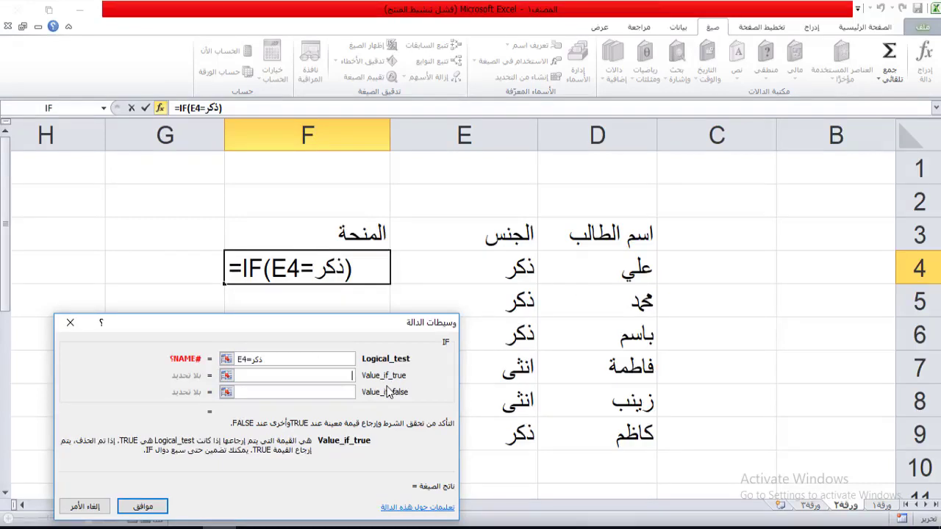
pyautogui.write('بدلة')
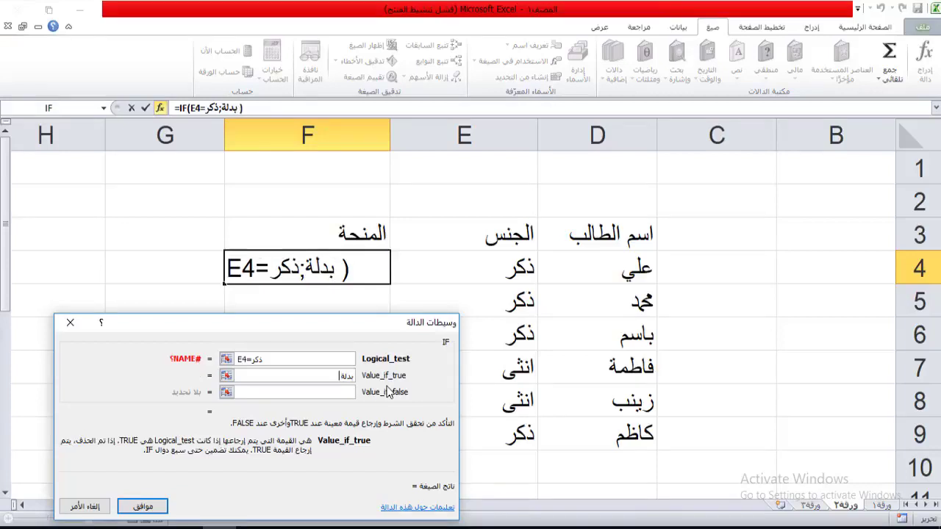
pyautogui.write(' رجالية')
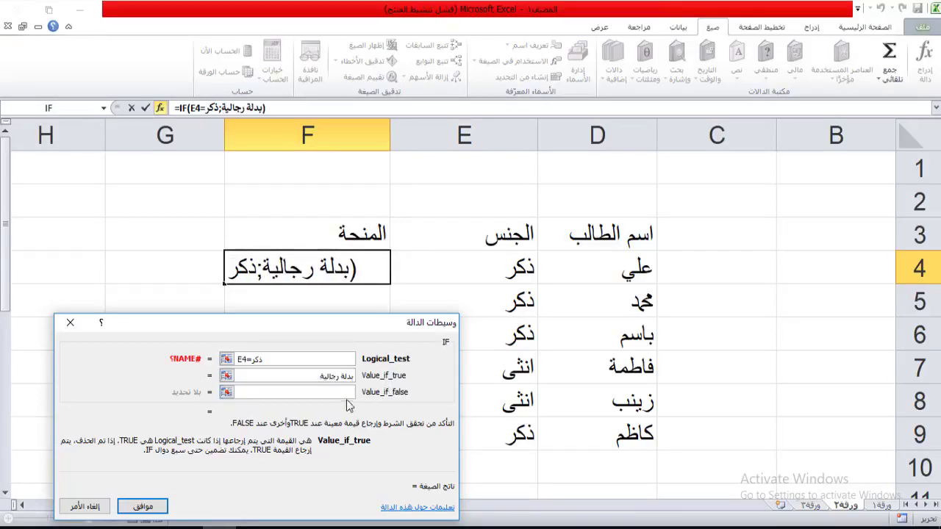
pyautogui.click(346, 395)
pyautogui.write('ب')
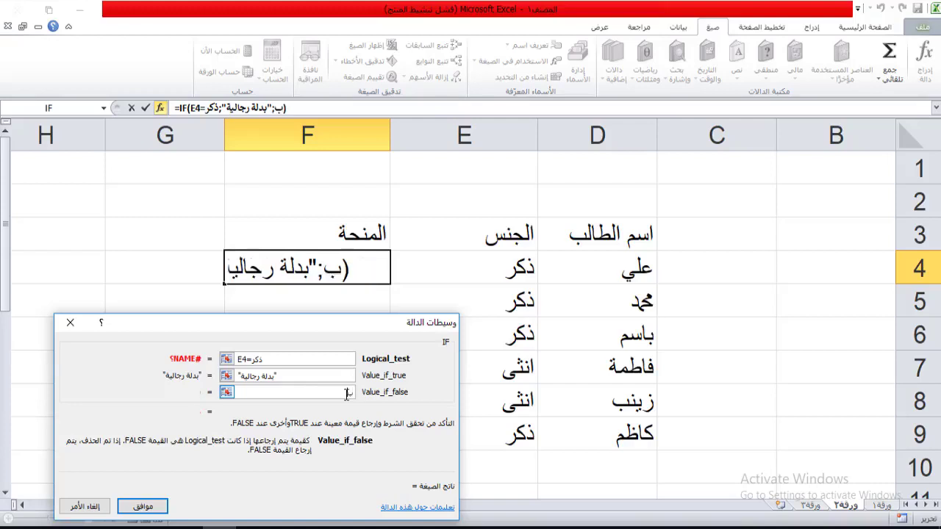
pyautogui.write('دلة نساء')
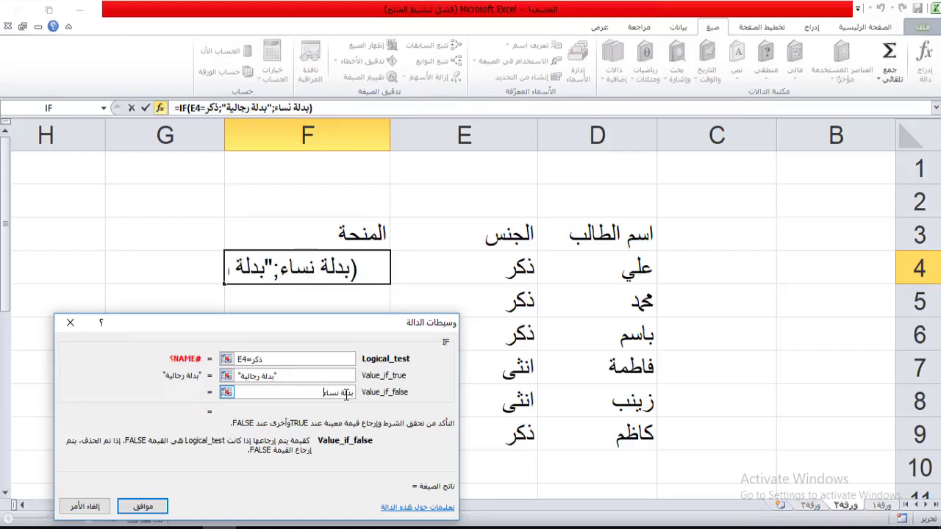
pyautogui.press('BackSpace')
pyautogui.write('ئية')
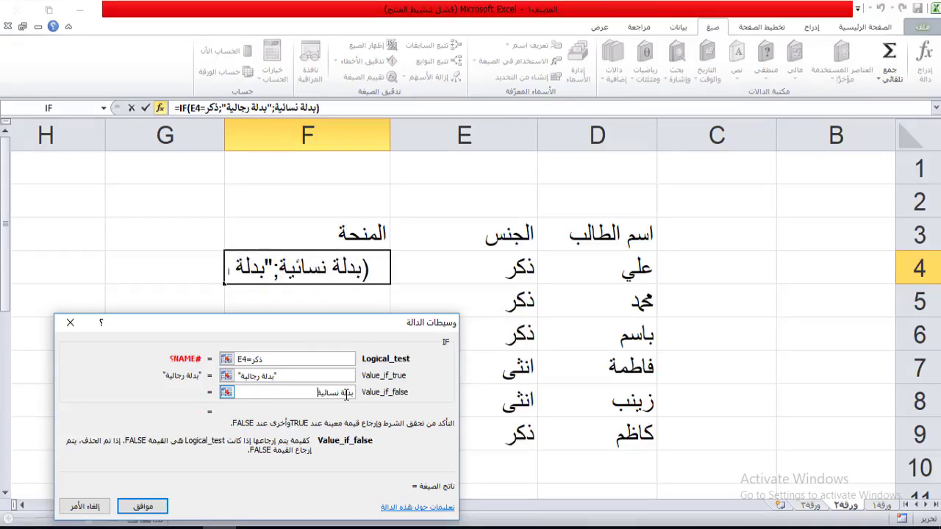
# - Apply the IF formula with the unquoted test to F4, and delete it from the cell
pyautogui.click(275, 359)
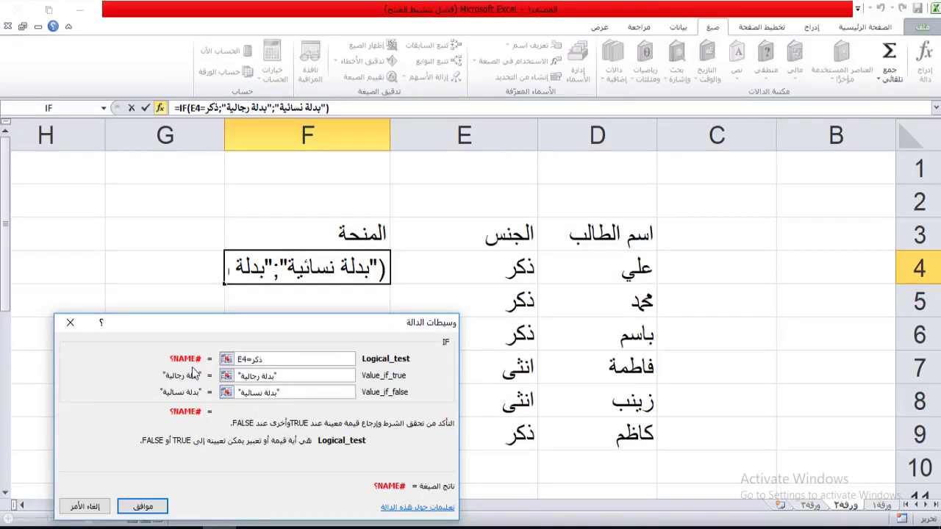
pyautogui.click(144, 508)
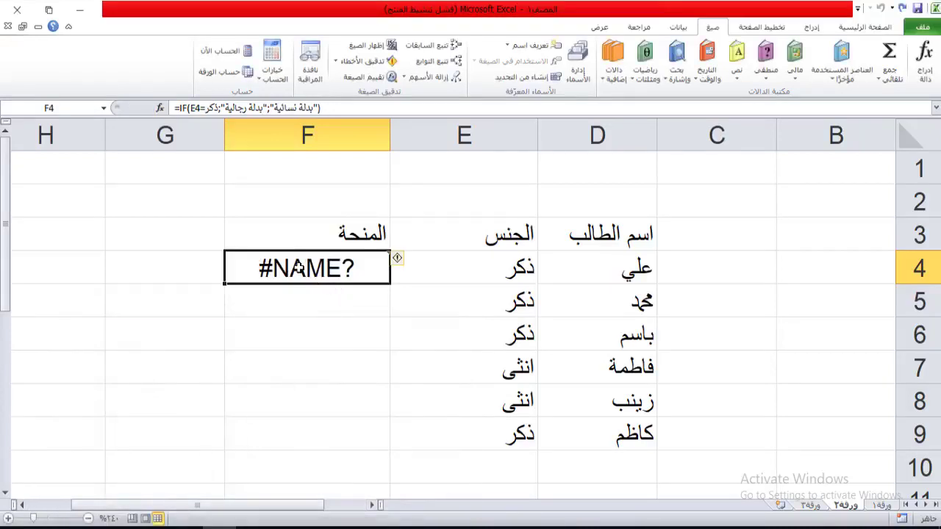
pyautogui.press('Delete')
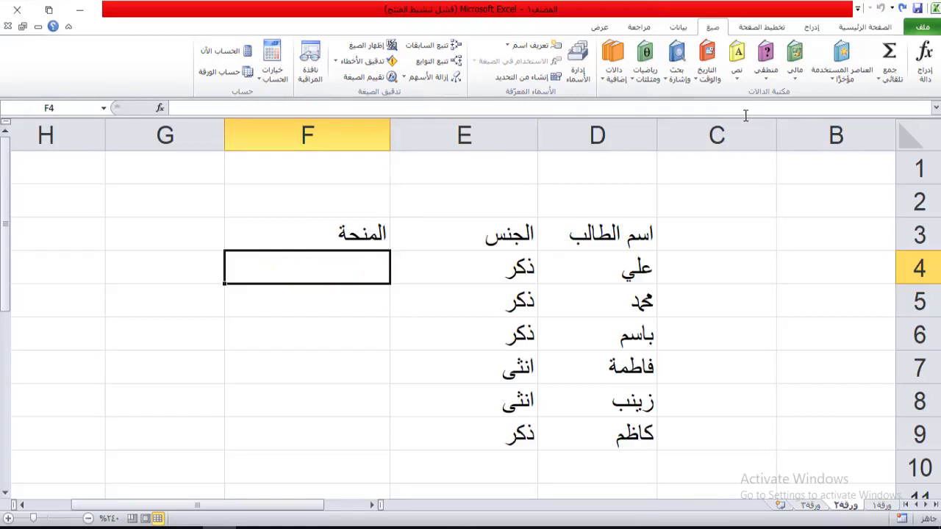
# - Insert an IF function in F4 with the logical test E4="ذكر", keeping the text in quotation marks
pyautogui.click(769, 82)
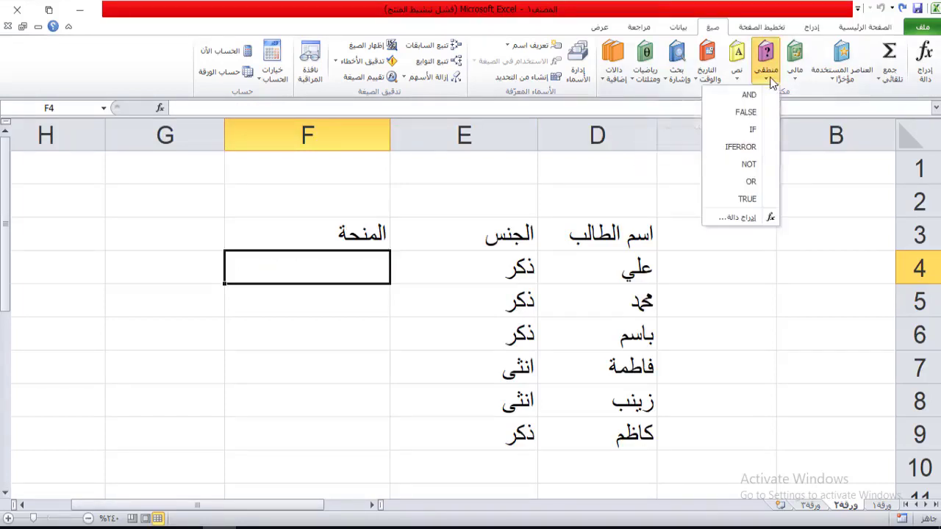
pyautogui.click(751, 129)
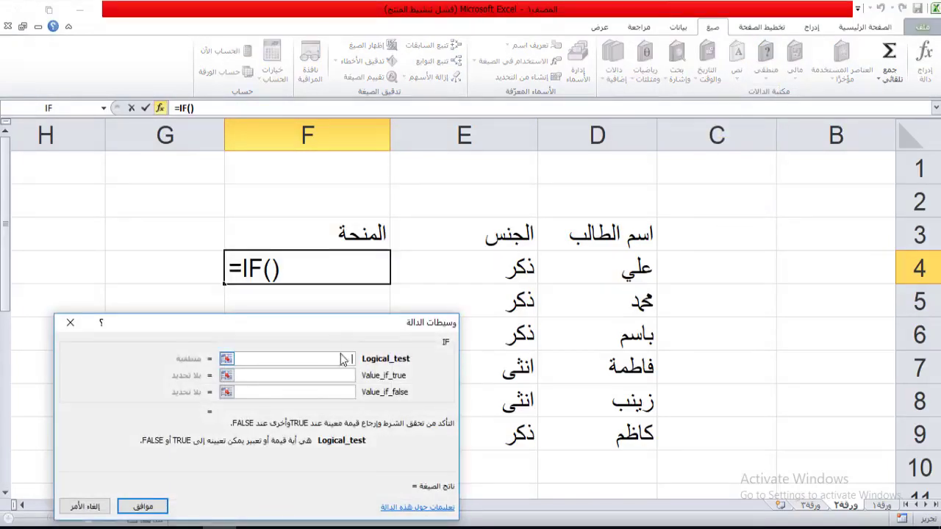
pyautogui.click(508, 270)
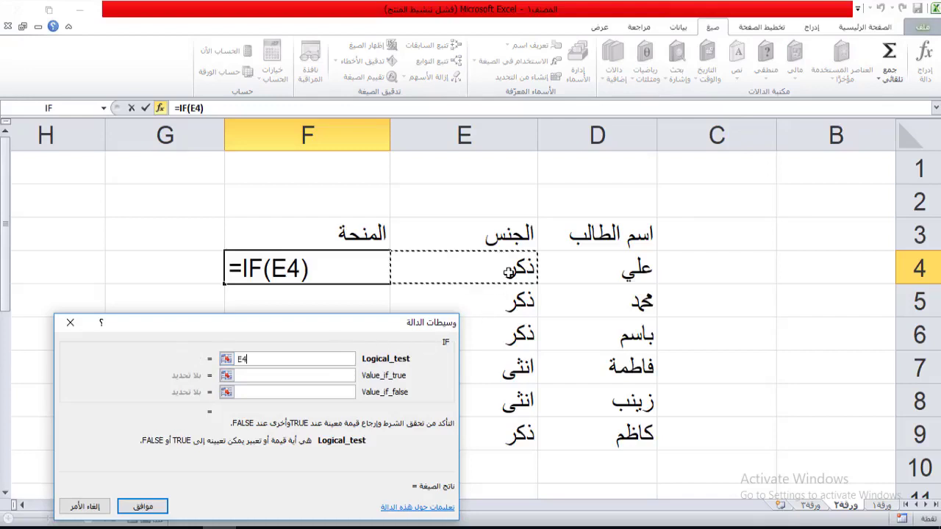
pyautogui.write('=')
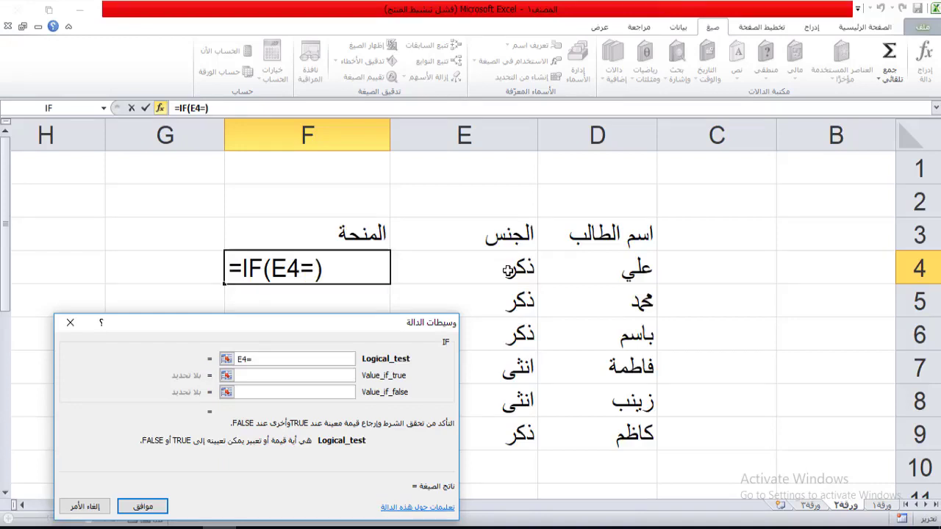
pyautogui.write('""')
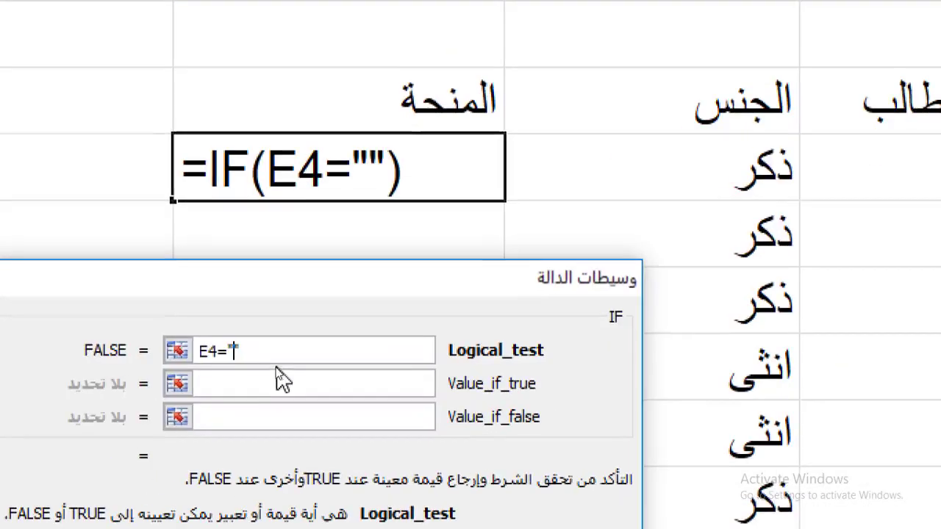
pyautogui.click(261, 360)
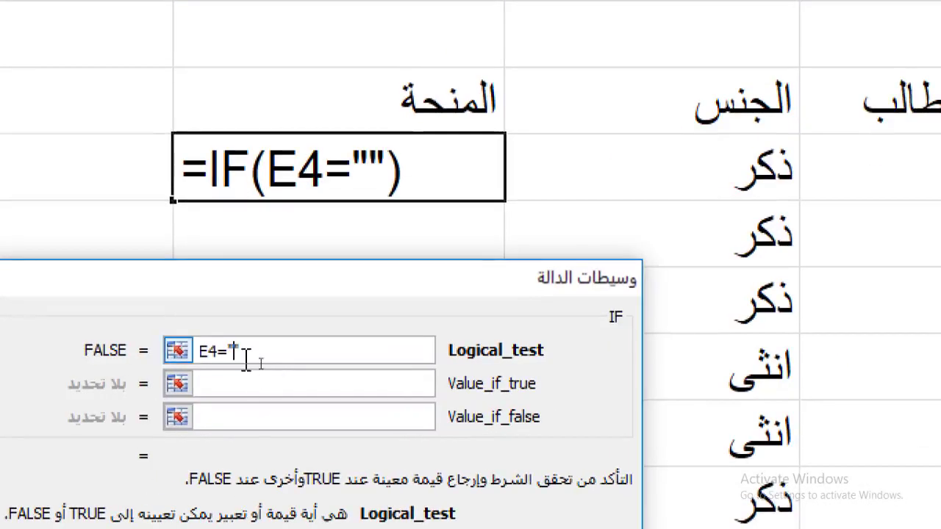
pyautogui.write('ذكر')
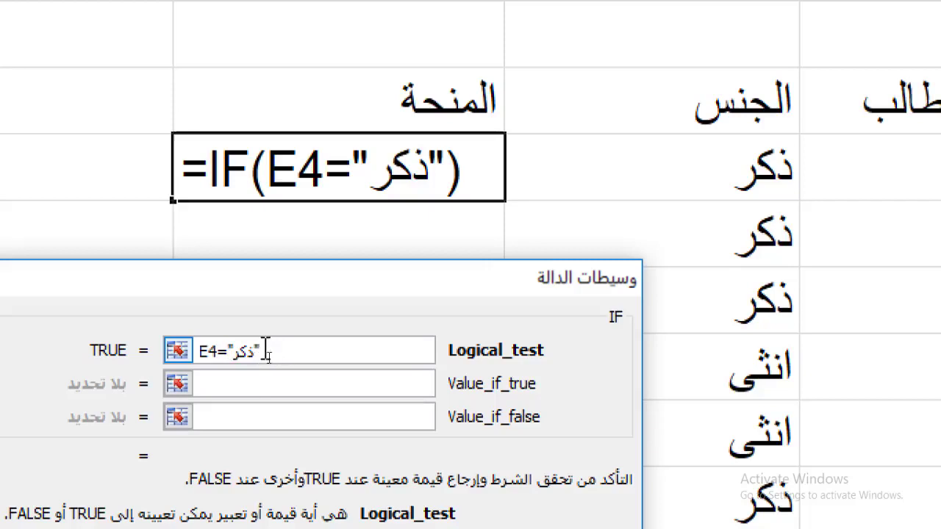
pyautogui.doubleClick(249, 353)
pyautogui.click(247, 383)
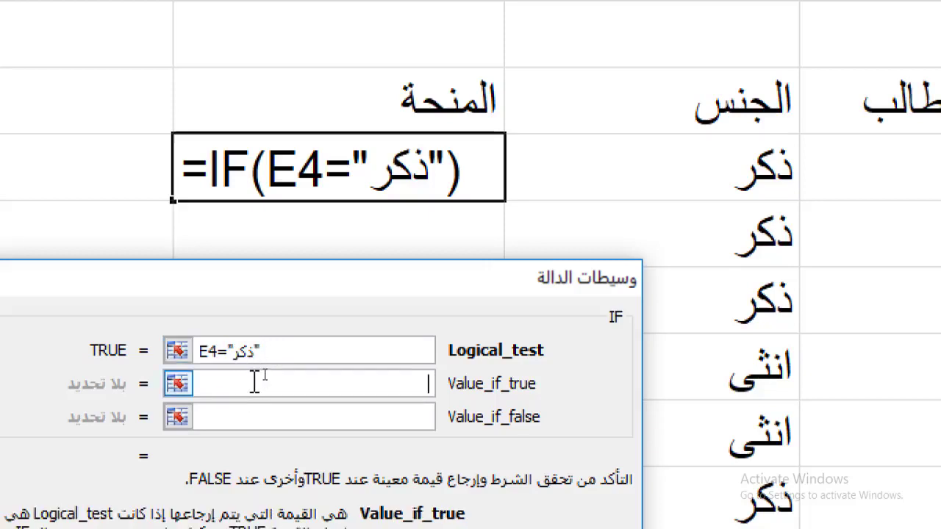
# - Set the true value to بدلة رجالية and the false value to بدلة نسائية, and apply the IF formula to F4
pyautogui.write('بدلة رجالية')
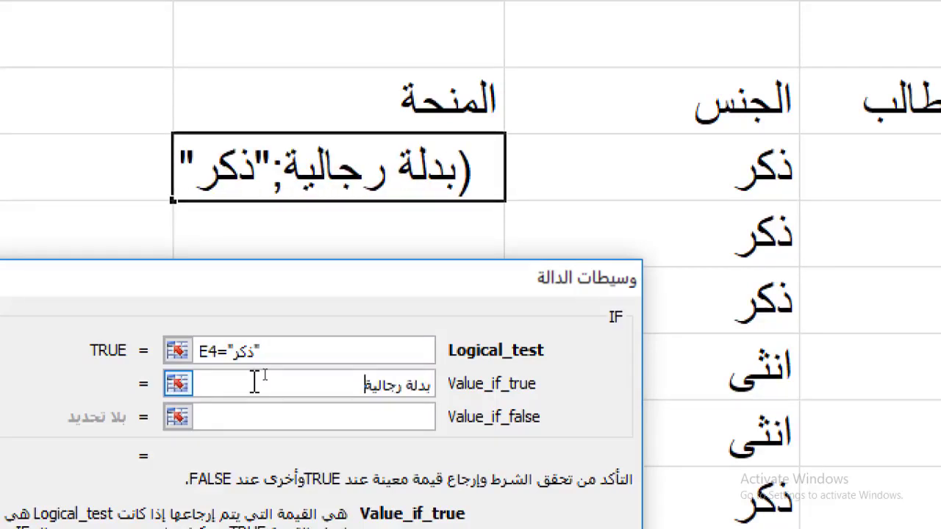
pyautogui.click(290, 415)
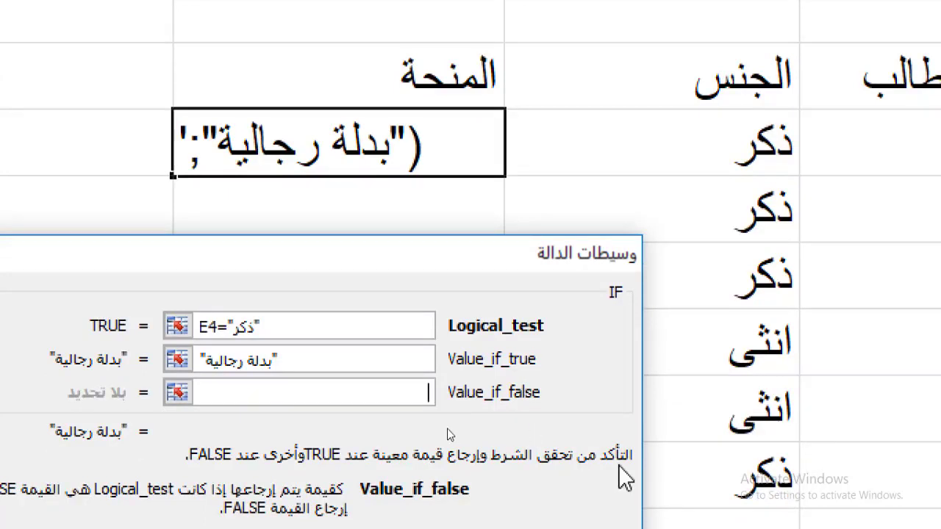
pyautogui.write('بدلة نسائية')
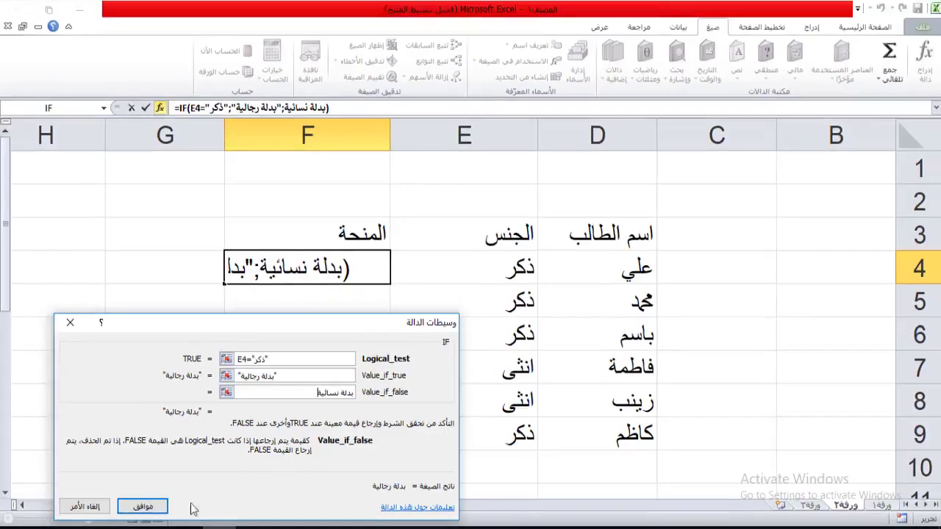
pyautogui.click(155, 510)
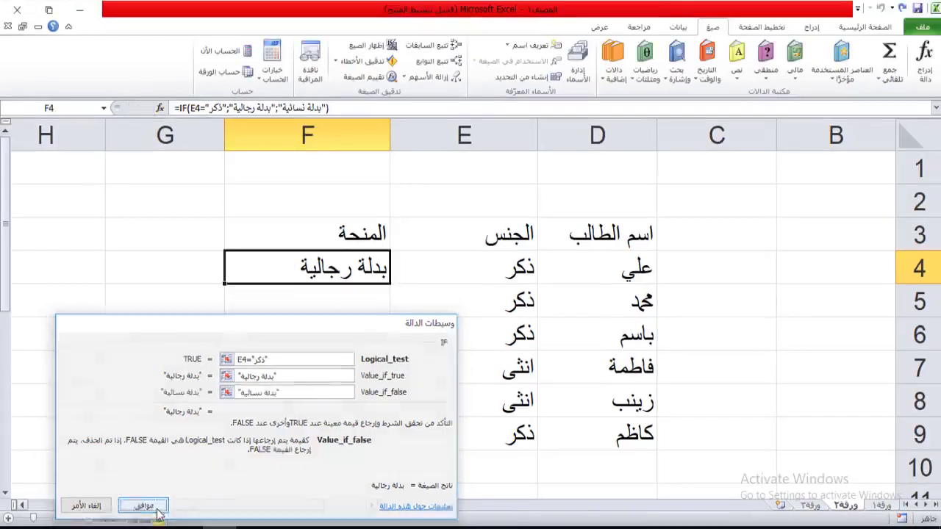
# - Fill the IF formula from F4 down to F9, and check the grants in F4:F6 and F7:F8 against the gender column
pyautogui.moveTo(227, 283); pyautogui.dragTo(224, 436)
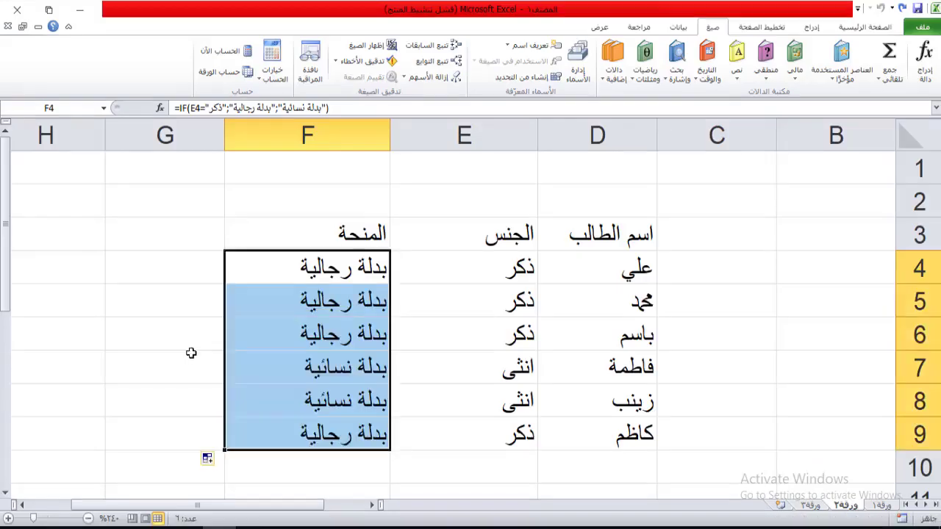
pyautogui.click(193, 354)
pyautogui.moveTo(353, 270); pyautogui.dragTo(342, 337)
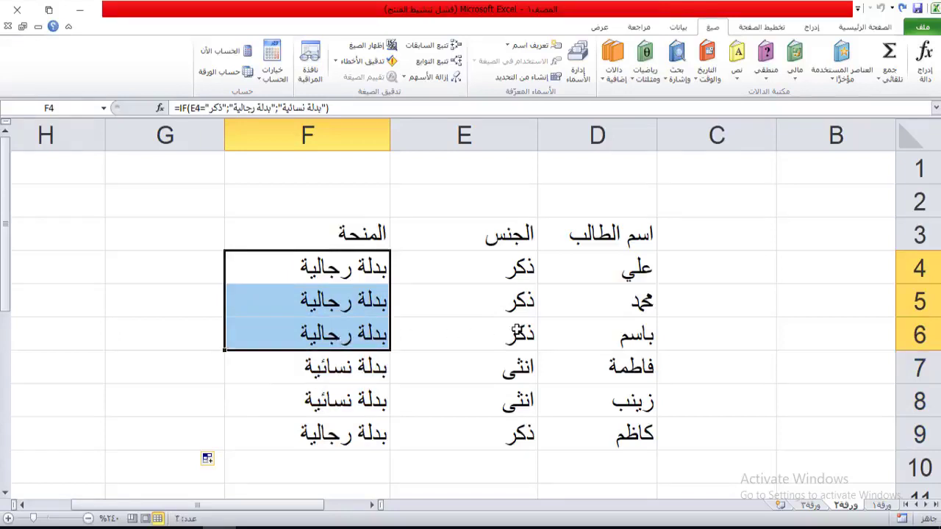
pyautogui.moveTo(357, 369); pyautogui.dragTo(373, 401)
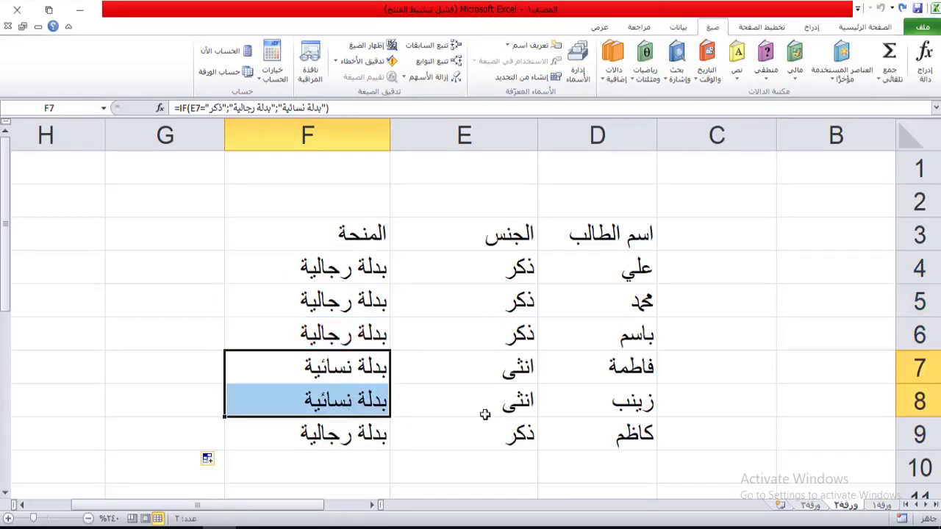